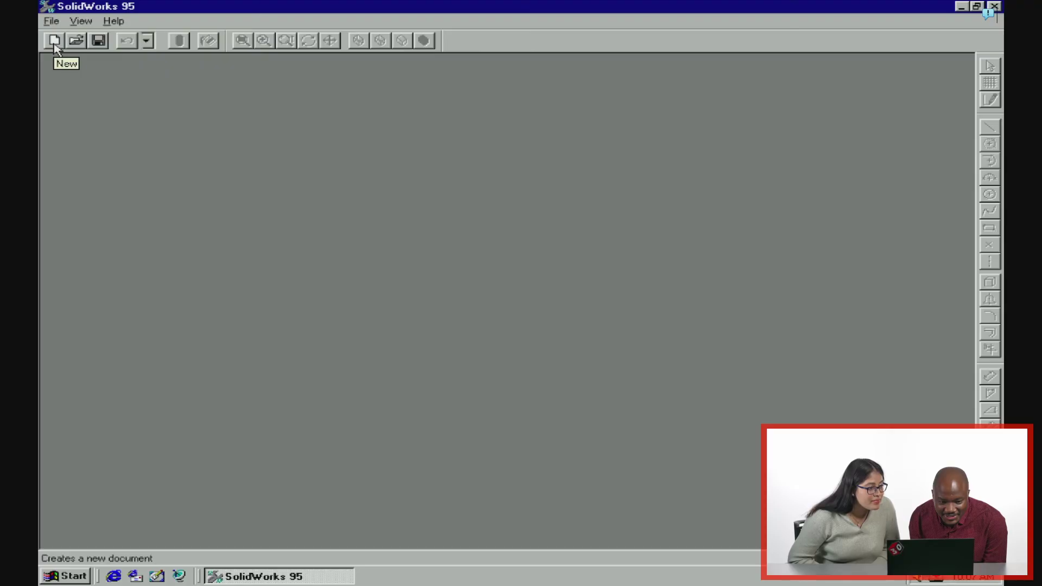
Create a new part document, Part1, using New and choosing Part
{"action": "left_click", "coordinate": [54, 42]}
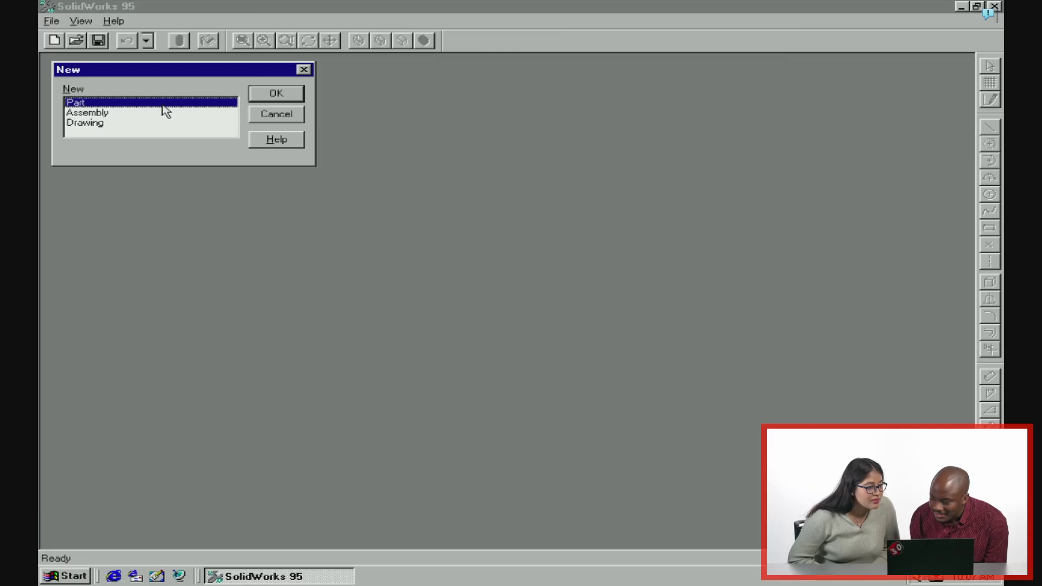
{"action": "left_click", "coordinate": [282, 98]}
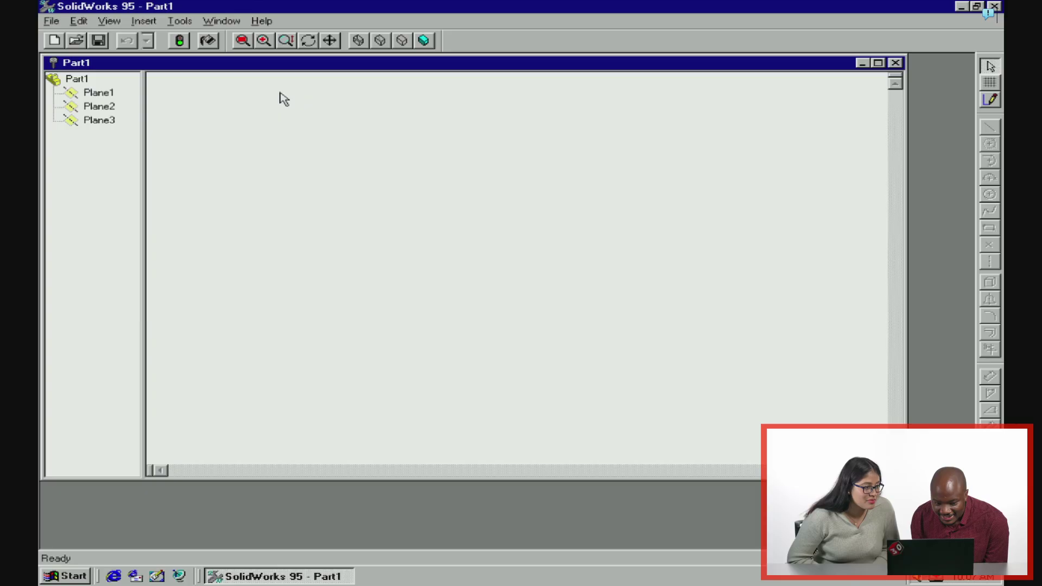
Sketch a circle on the rectangle's top edge, dimension it 40 diameter, then add a redundant dimension
{"action": "left_click", "coordinate": [676, 155]}
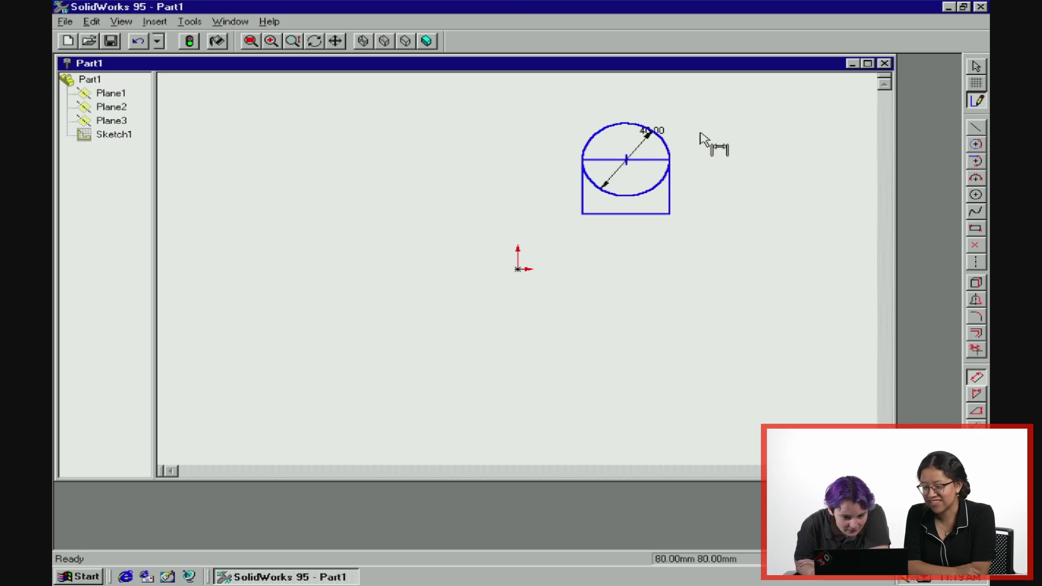
{"action": "left_click", "coordinate": [647, 139]}
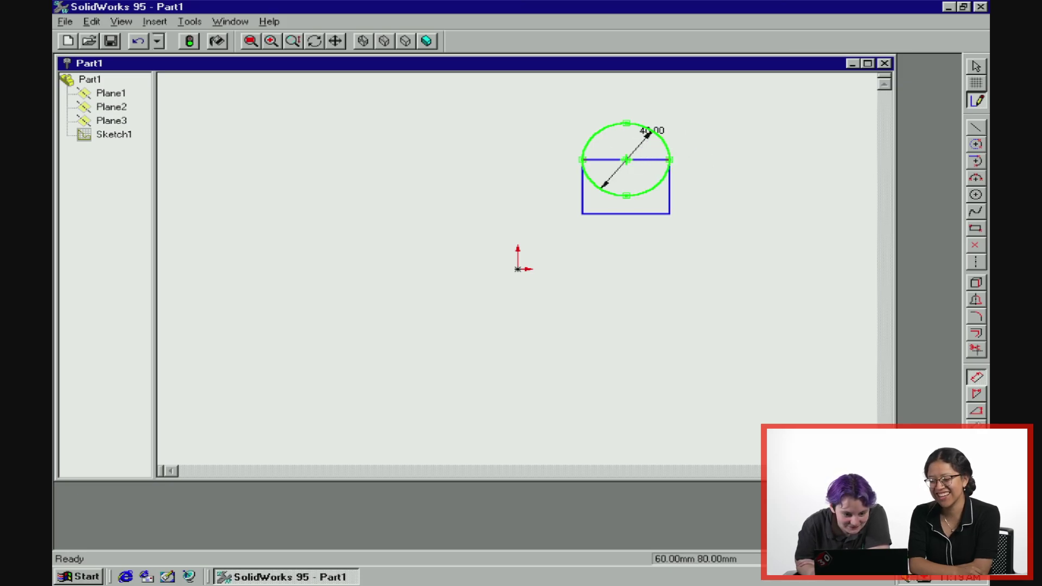
{"action": "left_click", "coordinate": [662, 134]}
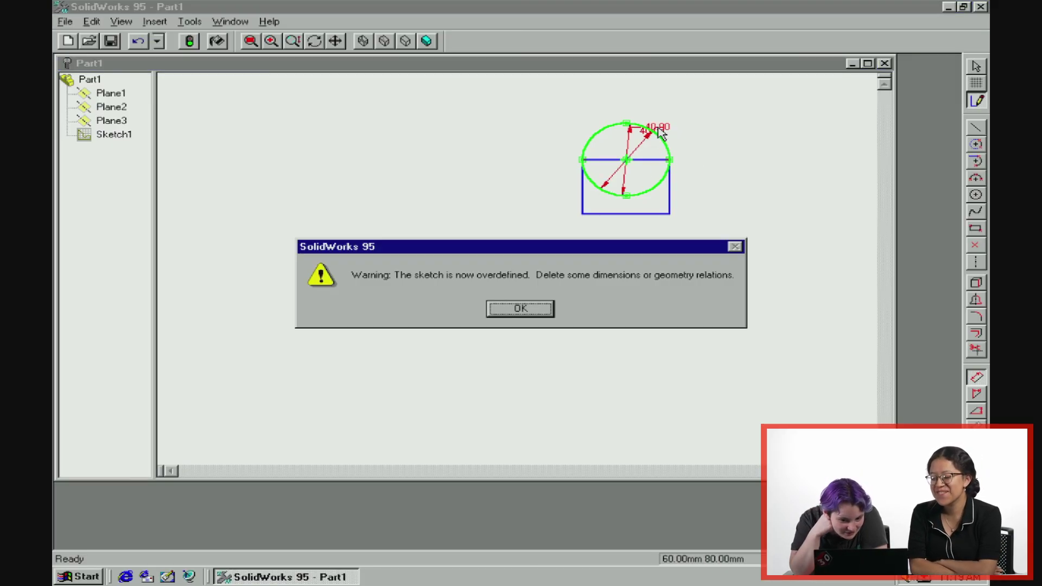
Dismiss the overdefined warning, extrude the sketch mid-plane to depth 100, and shade it
{"action": "left_click", "coordinate": [521, 310]}
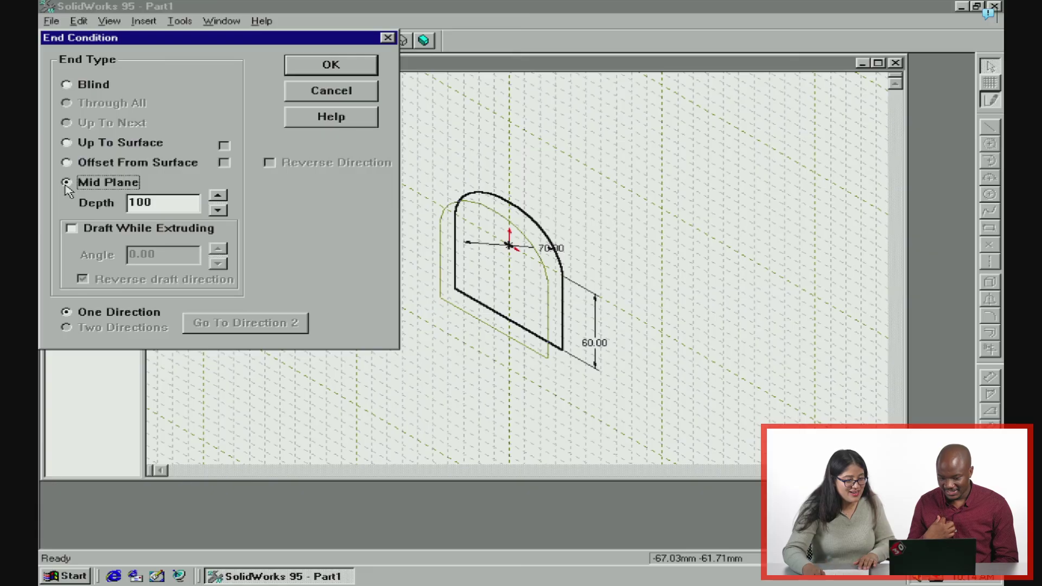
{"action": "left_click", "coordinate": [335, 71]}
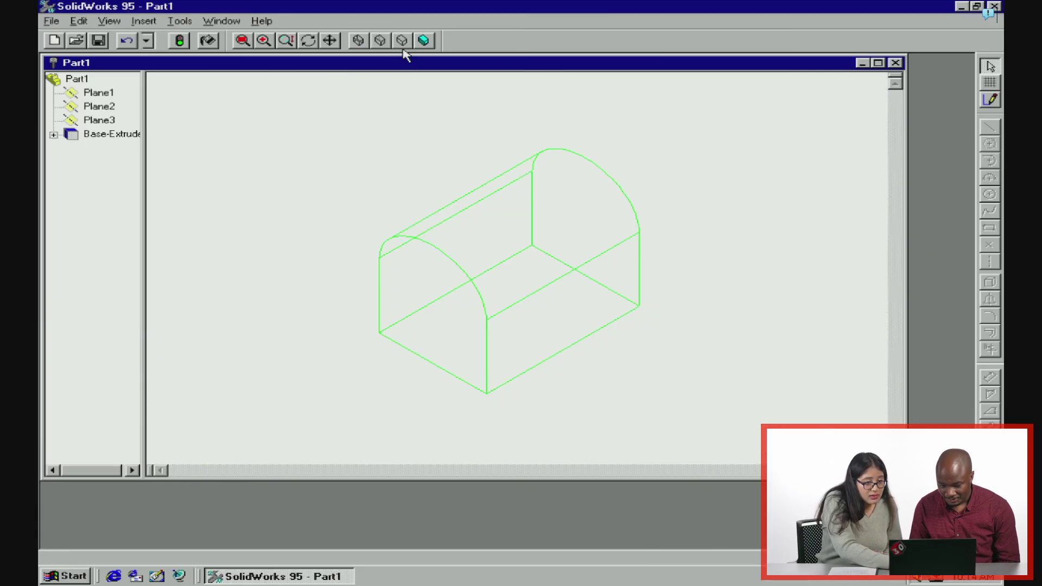
{"action": "left_click", "coordinate": [424, 41]}
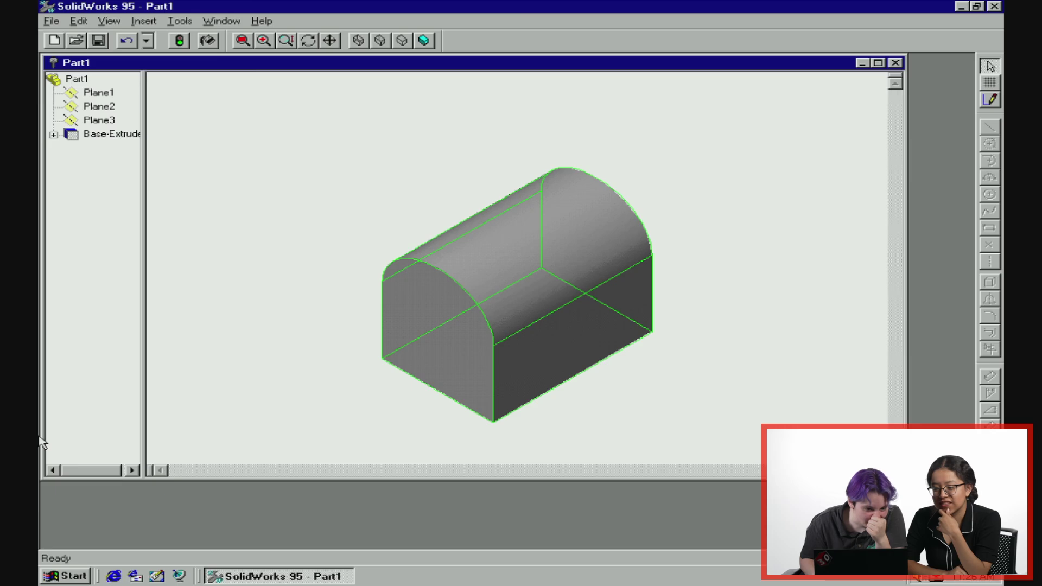
Spin the part continuously with the Down arrow key to show it off
{"action": "key", "text": "Down"}
{"action": "key", "text": "Down"}
{"action": "key", "text": "Down"}
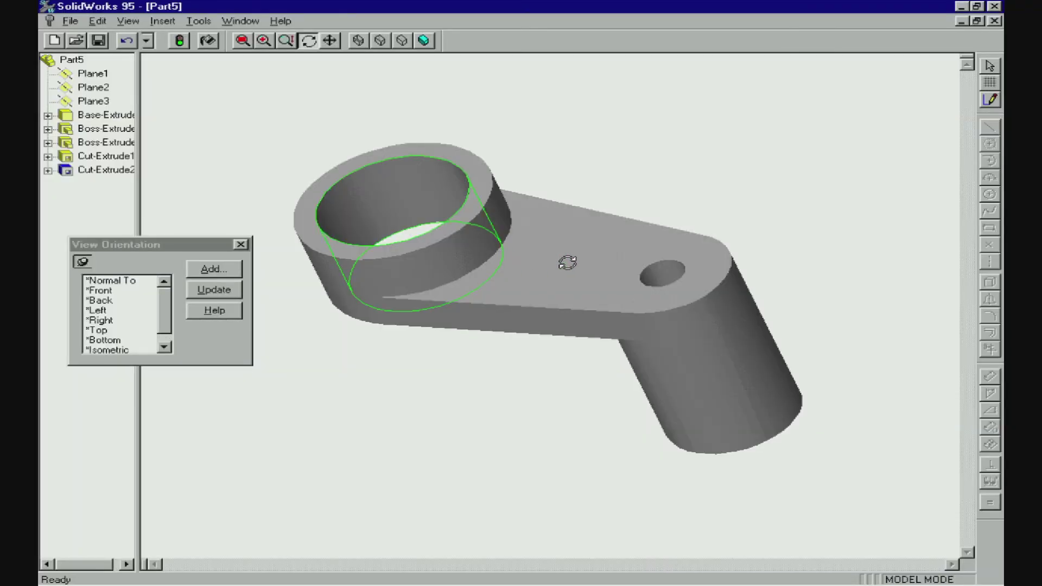
Rotate the lever-arm part to a new orientation
{"action": "mouse_move", "coordinate": [622, 245]}
{"action": "left_mouse_down"}
{"action": "mouse_move", "coordinate": [831, 110]}
{"action": "mouse_move", "coordinate": [407, 122]}
{"action": "mouse_move", "coordinate": [586, 332]}
{"action": "left_mouse_up"}
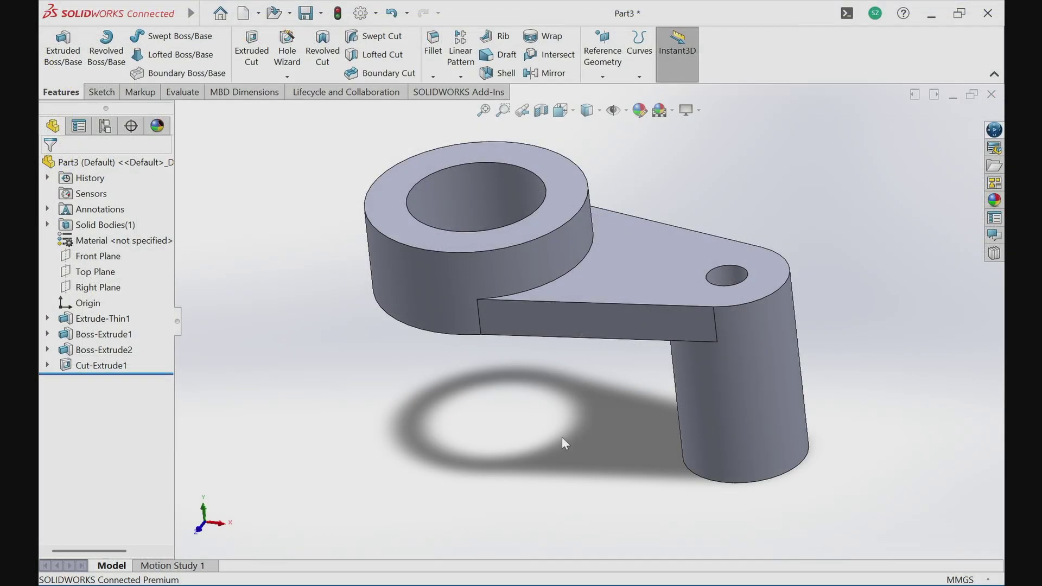
{"action": "scroll", "coordinate": [562, 437], "scroll_direction": "up", "scroll_amount": 2}
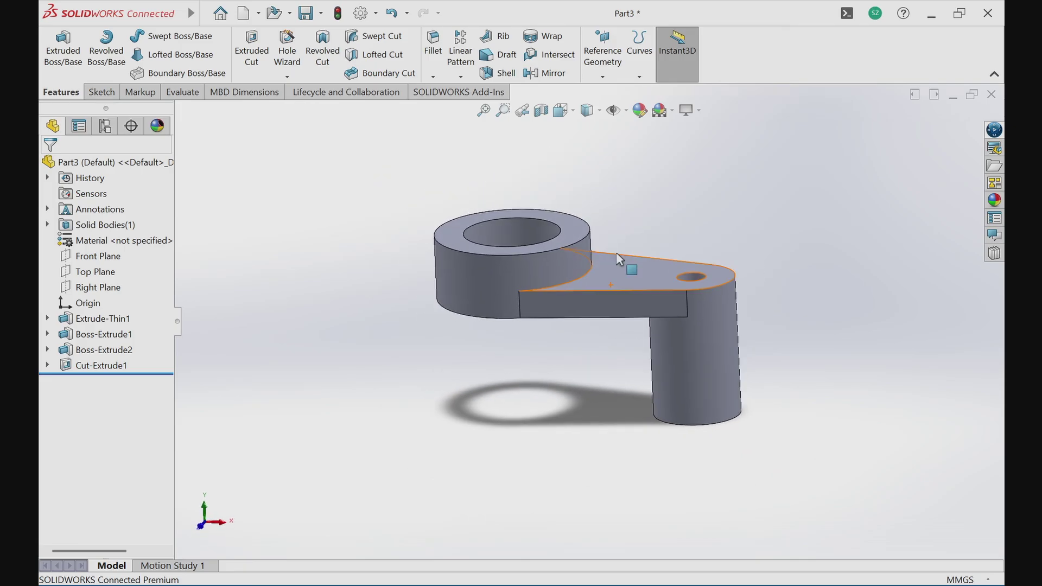